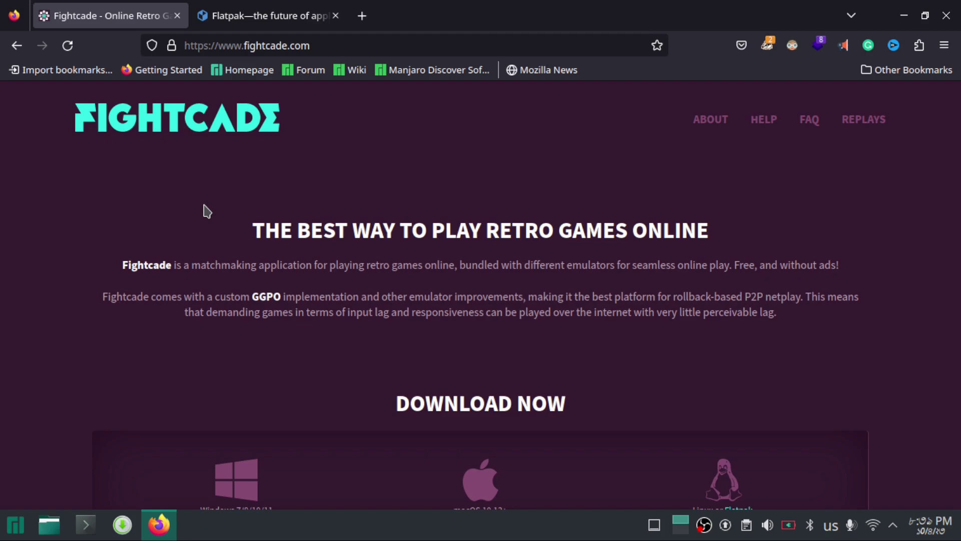
Start the Linux download of Fightcade-linux-latest.tar.gz from Download Now, then cancel it.
scroll(207, 212, "down", 3)
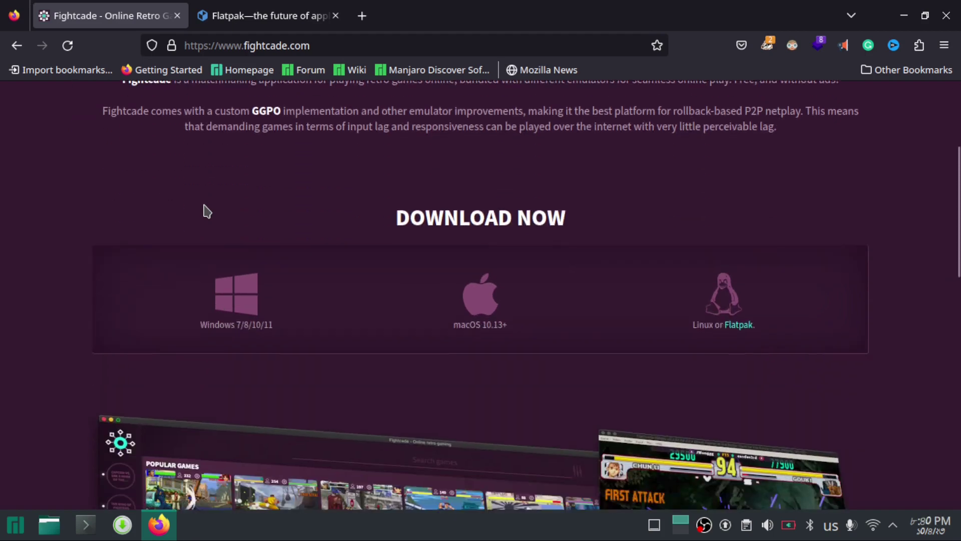
scroll(208, 212, "down", 5)
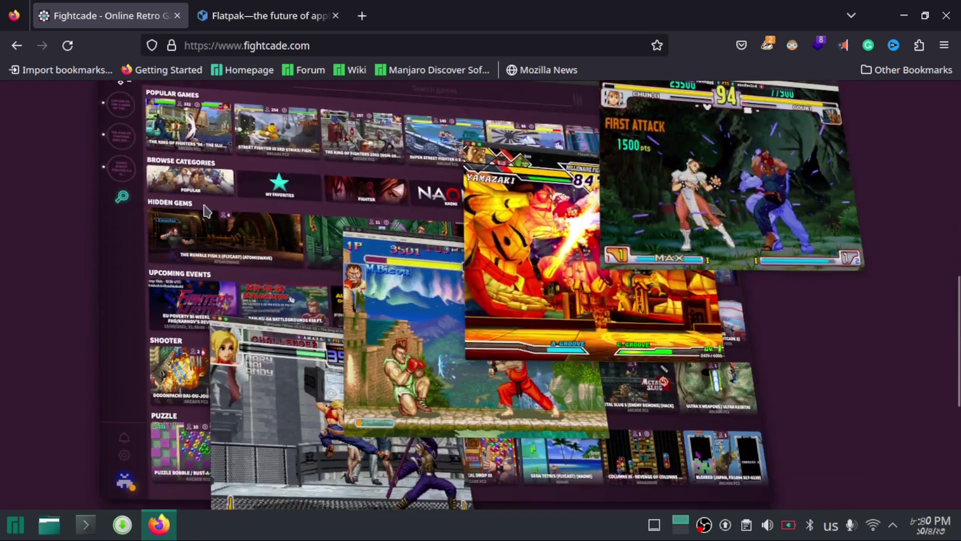
scroll(207, 211, "down", 3)
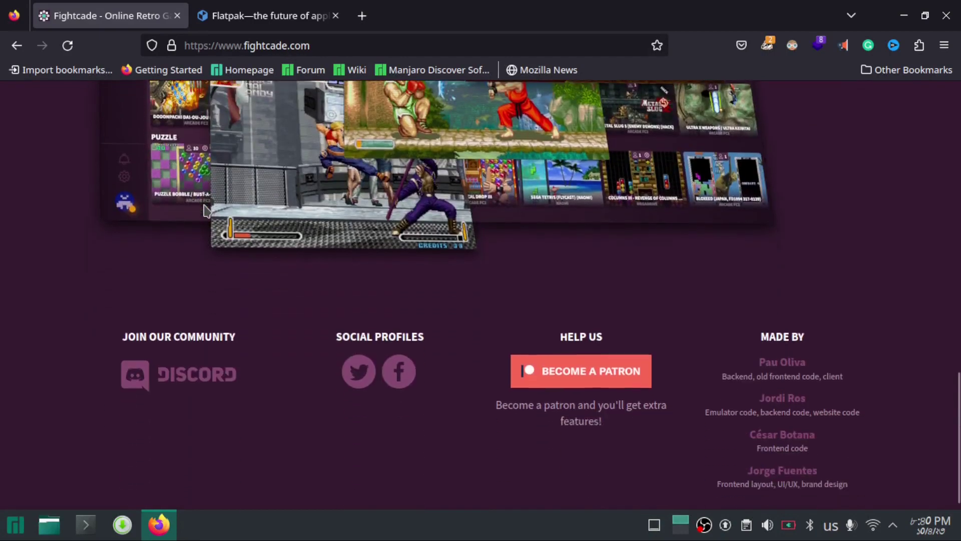
scroll(207, 211, "down", 1)
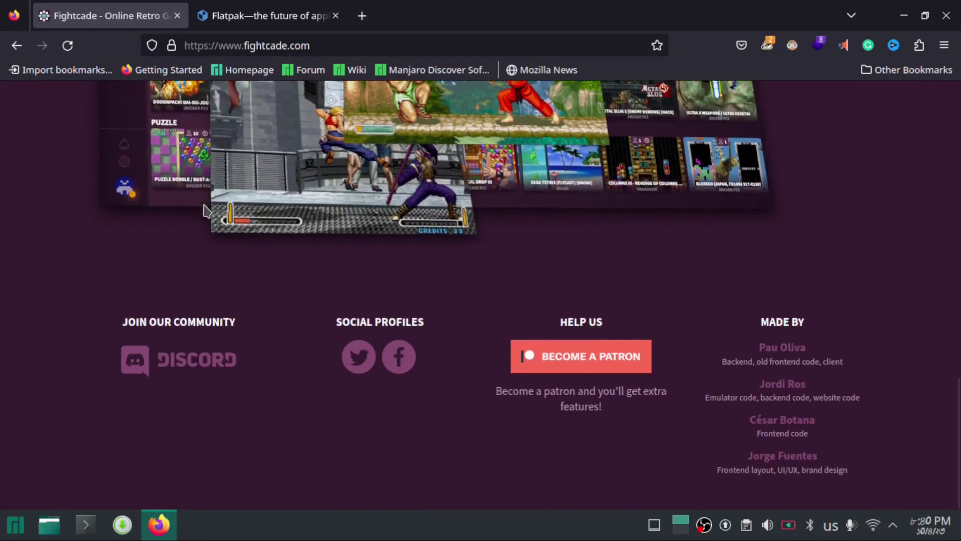
scroll(207, 211, "up", 9)
scroll(207, 212, "up", 3)
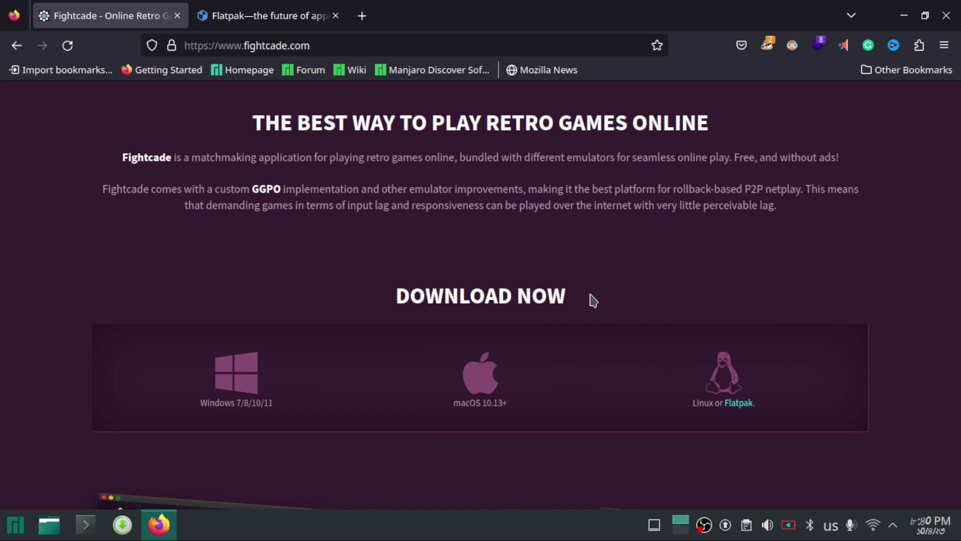
left_click(729, 390)
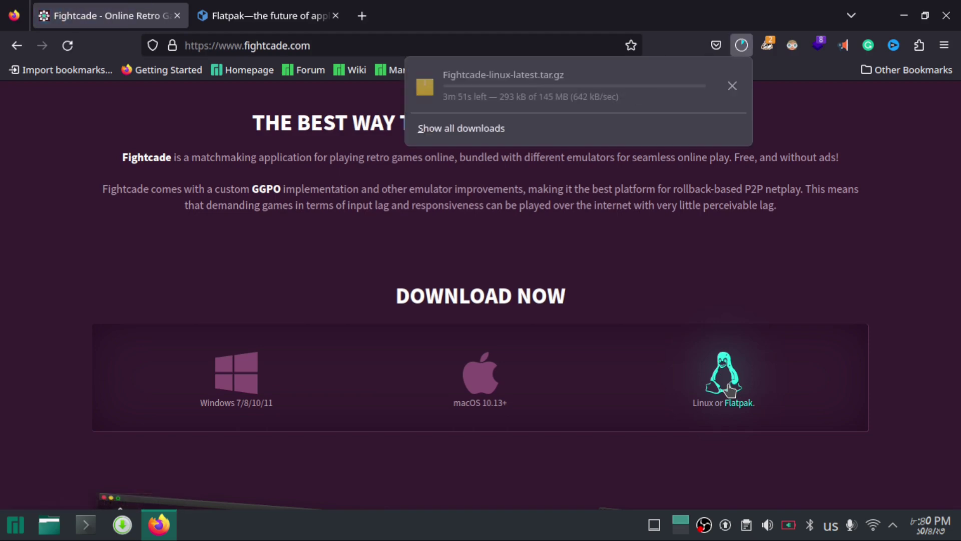
left_click(732, 86)
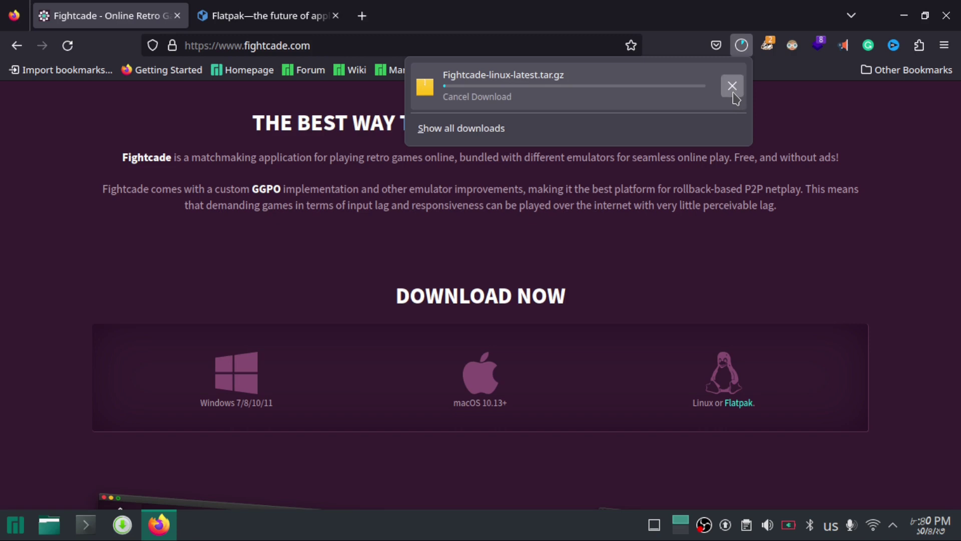
left_click(720, 266)
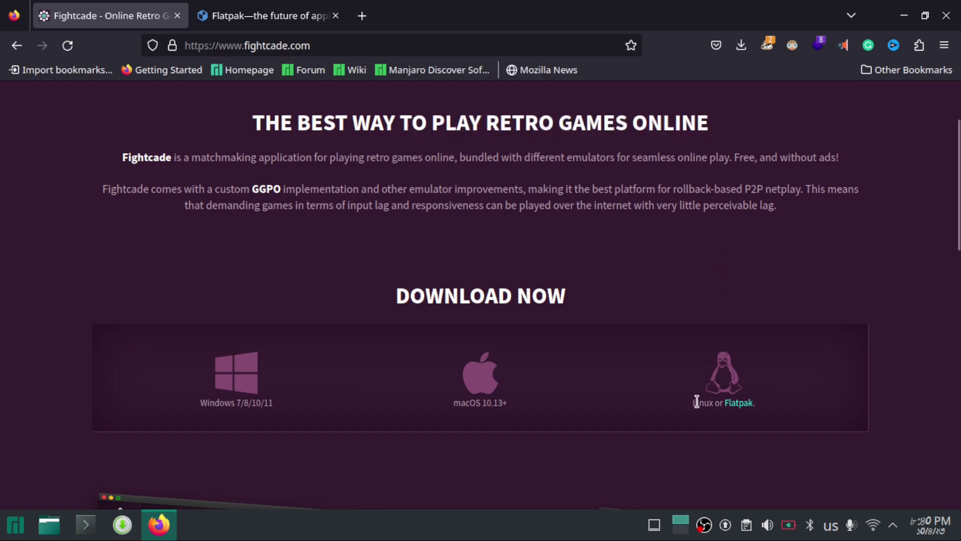
Open Fightcade's Flathub page and review its command line install instructions before going to Flatpak setup.
left_click(739, 410)
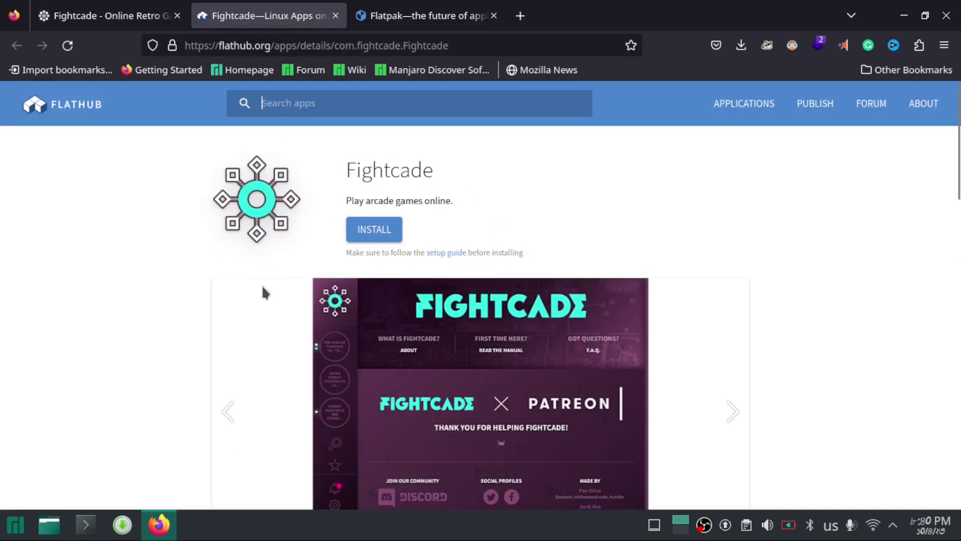
scroll(294, 312, "down", 10)
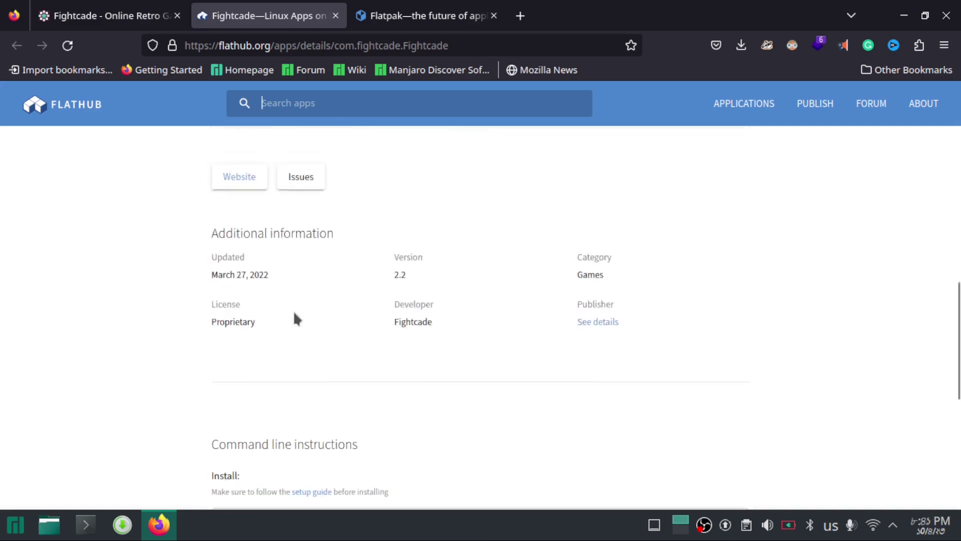
scroll(294, 313, "up", 8)
scroll(295, 313, "down", 5)
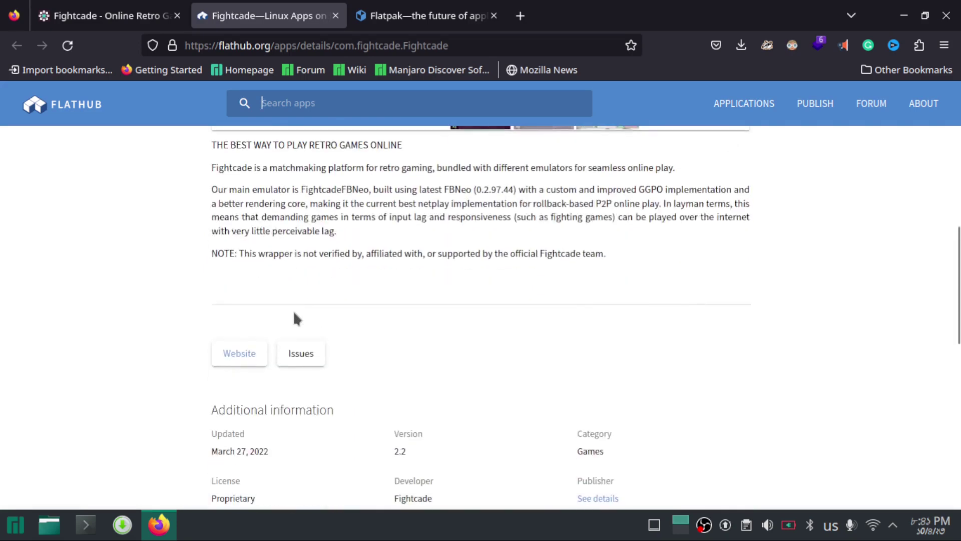
scroll(294, 314, "down", 8)
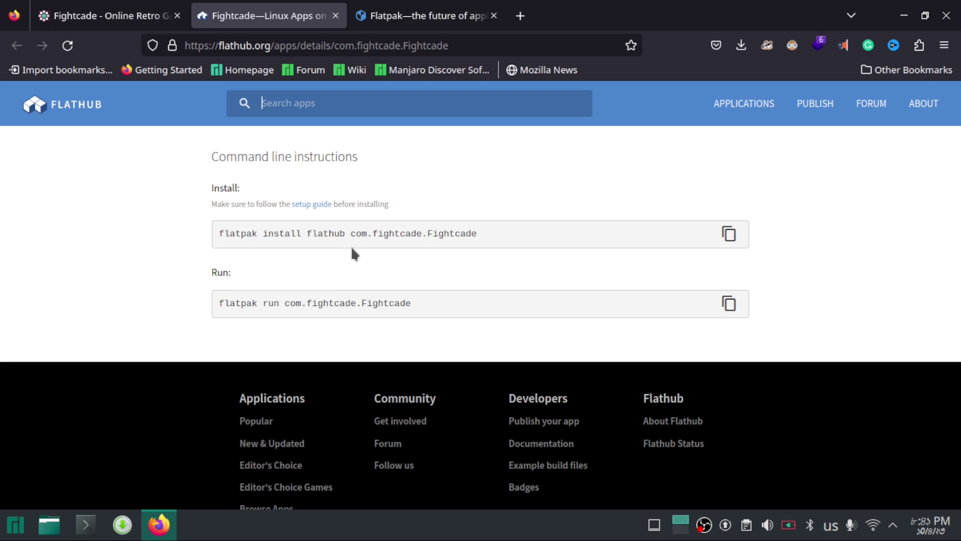
left_click(418, 20)
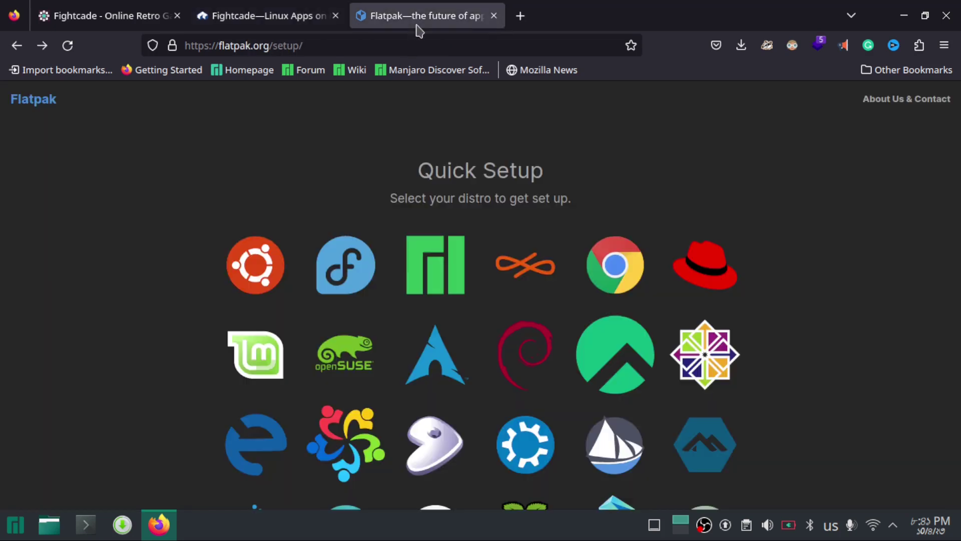
Bring up the Flatpak setup instructions for Manjaro on flatpak.org.
left_click(187, 42)
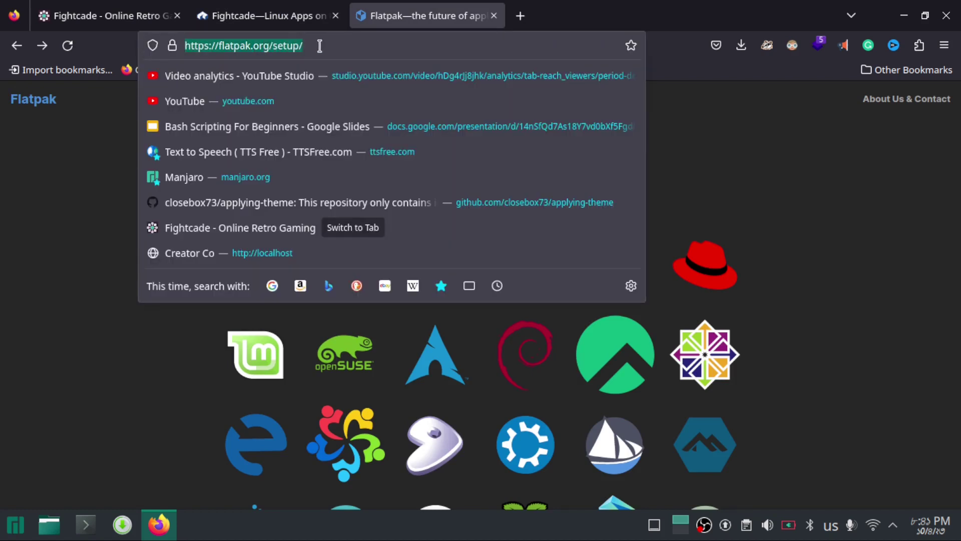
left_click(105, 158)
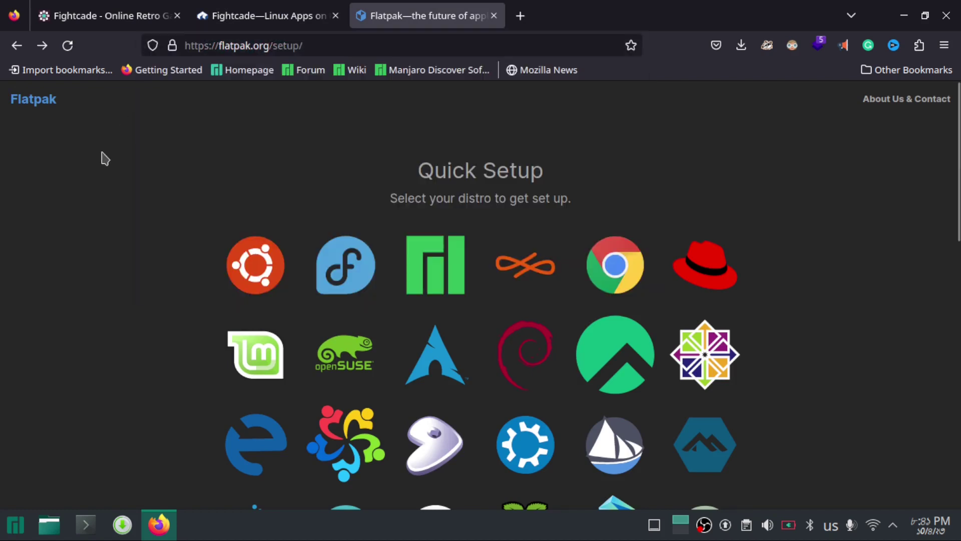
left_click(434, 255)
scroll(435, 254, "down", 2)
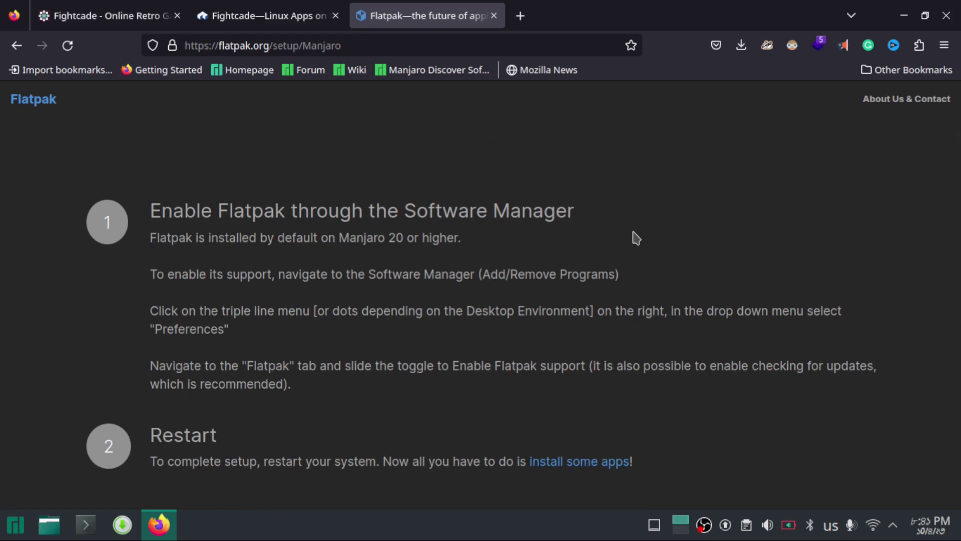
Launch Add/Remove Software, then return to Flathub's Fightcade command line instructions.
left_click(122, 534)
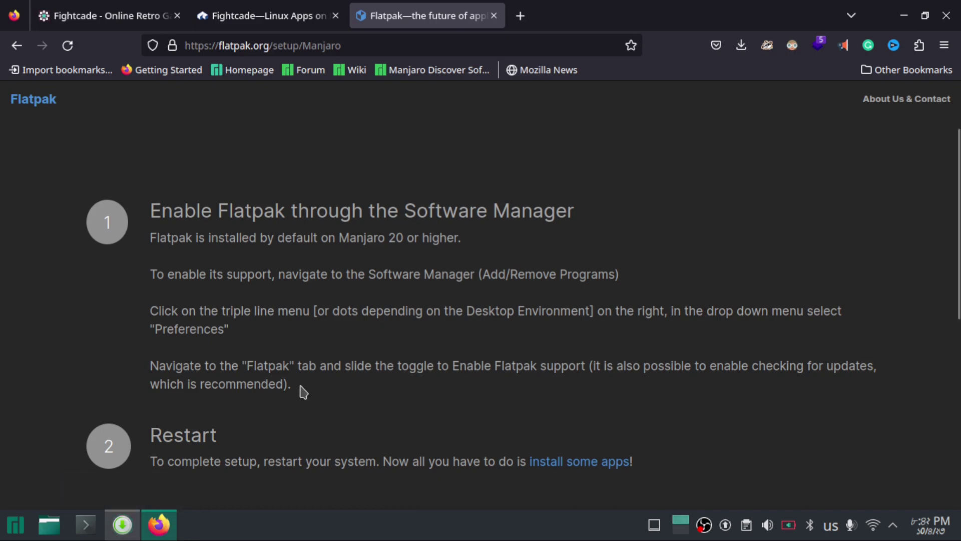
scroll(301, 392, "down", 5)
scroll(311, 260, "up", 5)
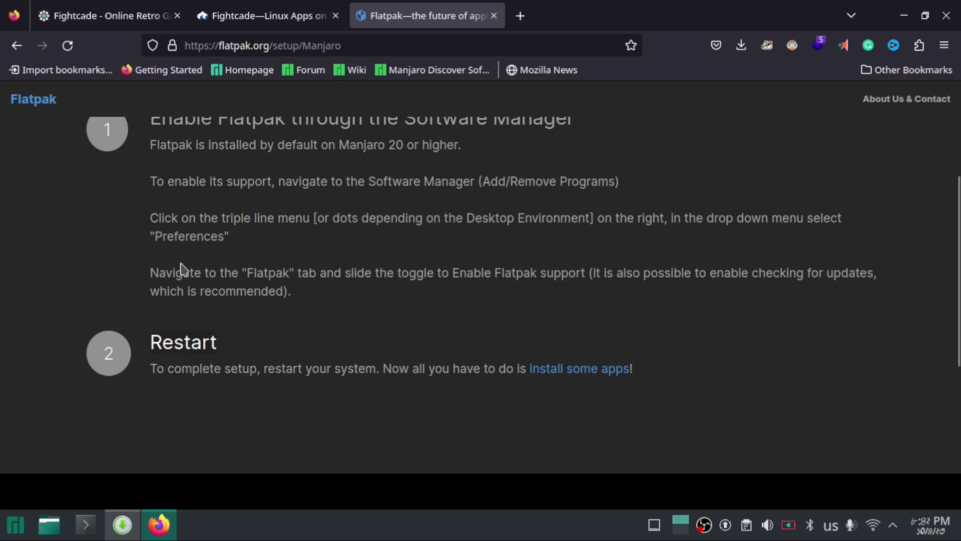
left_click(281, 18)
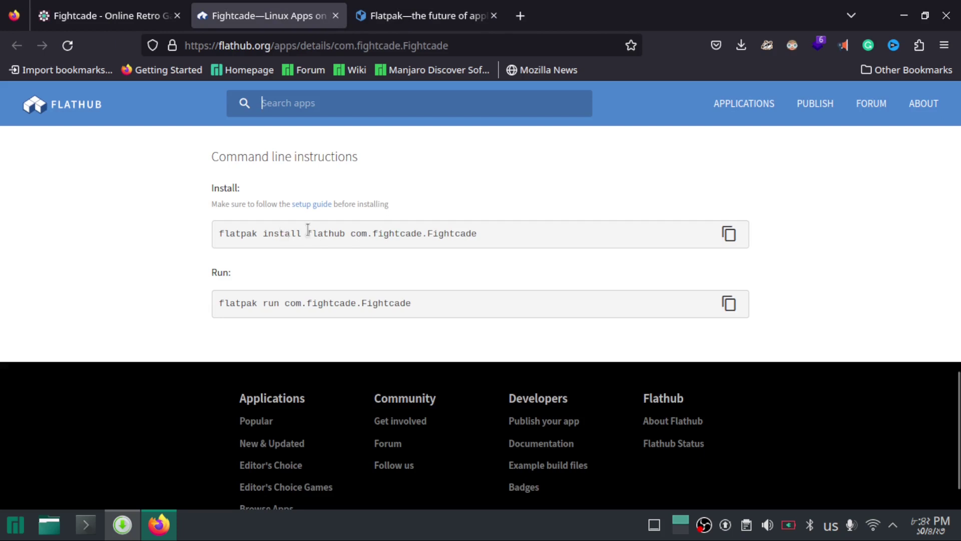
Paste and run the com.fightcade.Fightcade flatpak install command in Konsole until installation completes.
left_click(668, 239)
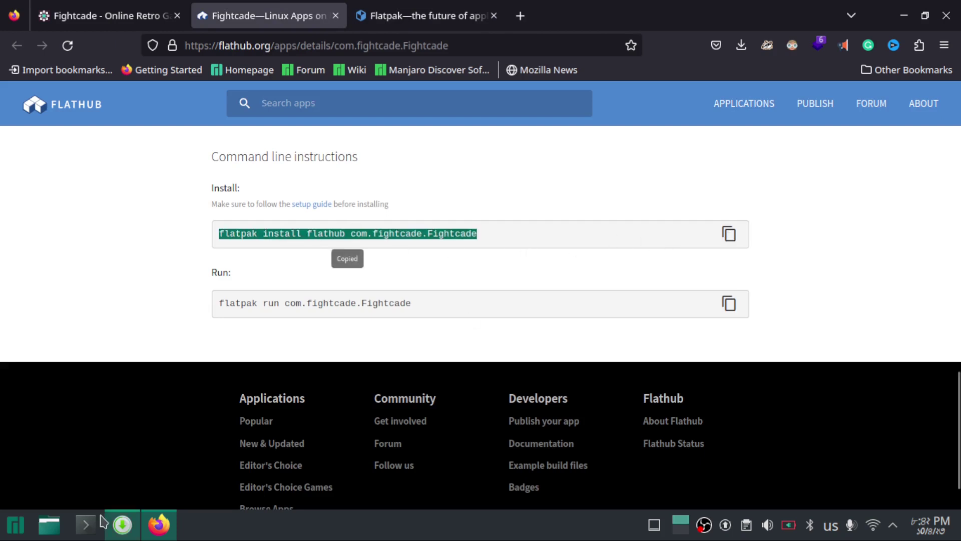
key("ctrl+alt+t")
right_click(517, 193)
left_click(569, 221)
key("Return")
key("Return")
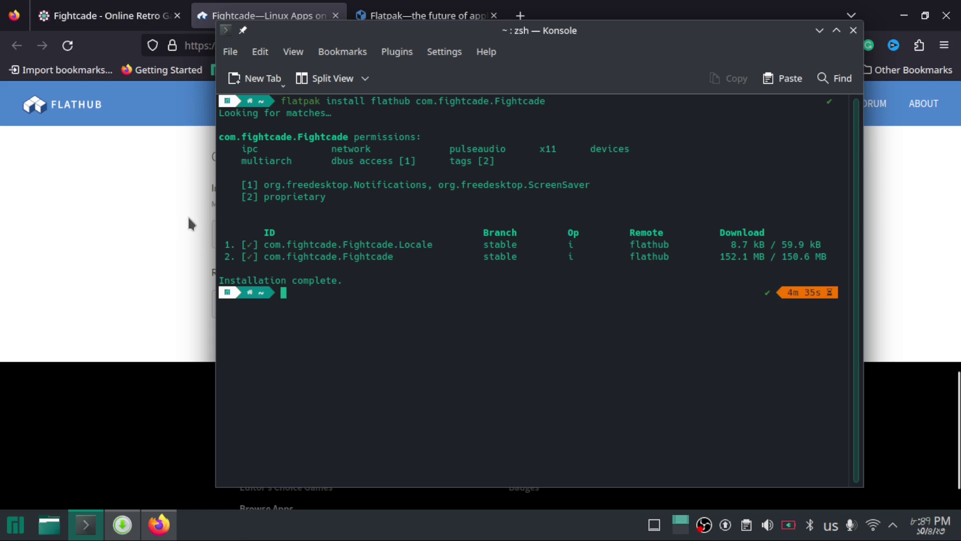
Copy Fightcade's run command from Flathub, then launch Fightcade from the launcher's Games menu.
left_click(160, 217)
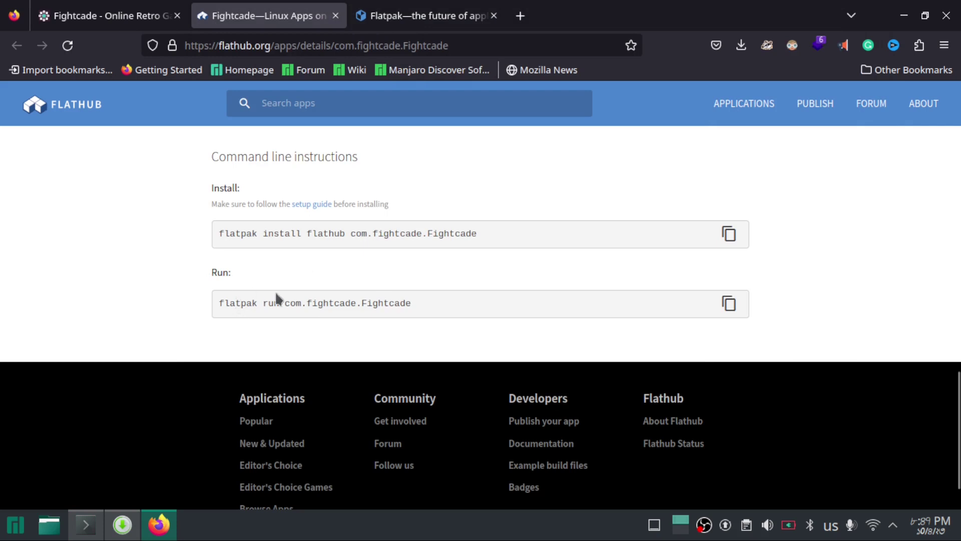
left_click(729, 304)
left_click(4, 523)
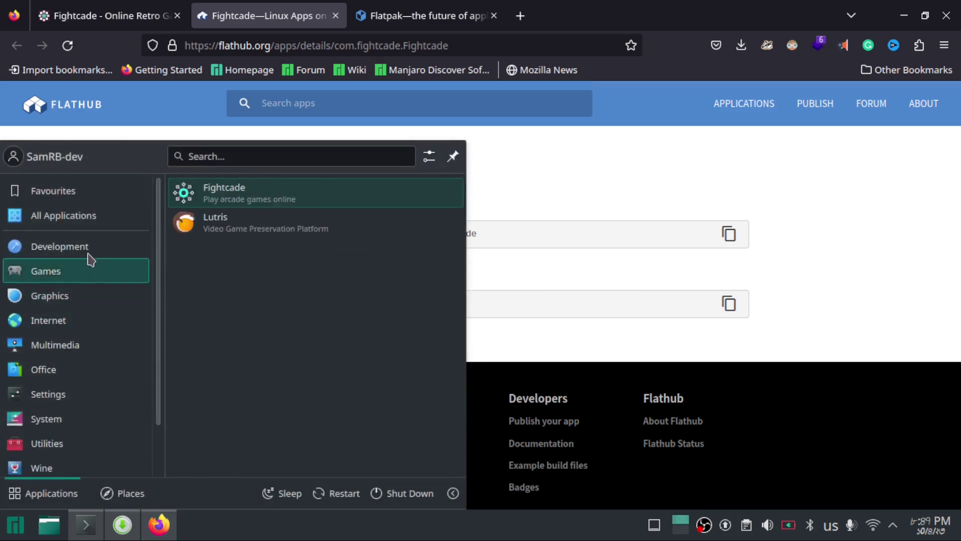
mouse_move(84, 272)
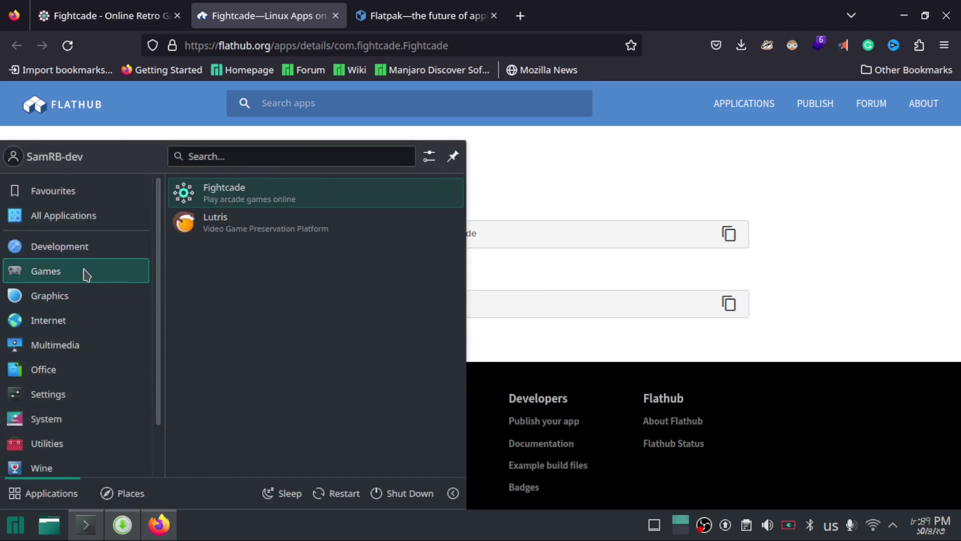
left_click(242, 196)
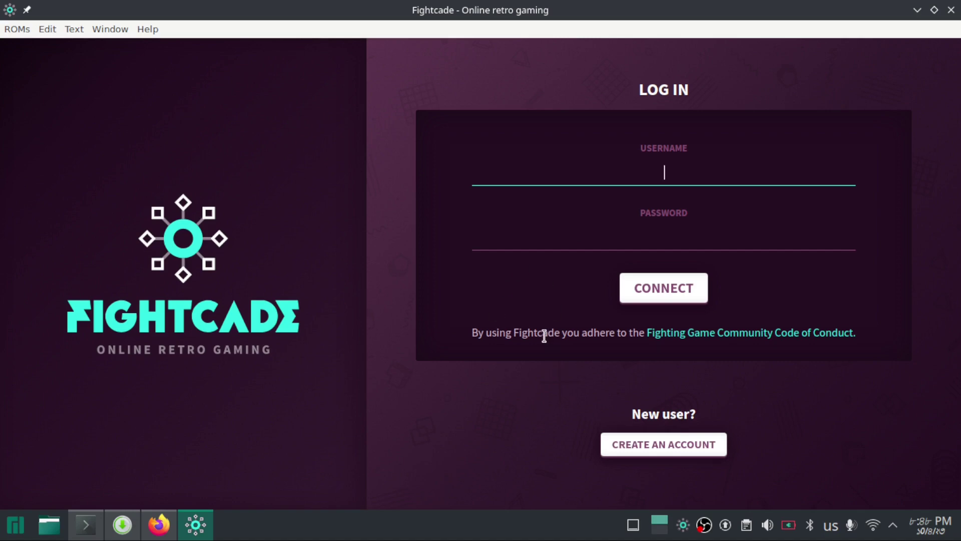
Switch to the Create an Account form and back to the Log In form.
left_click(656, 447)
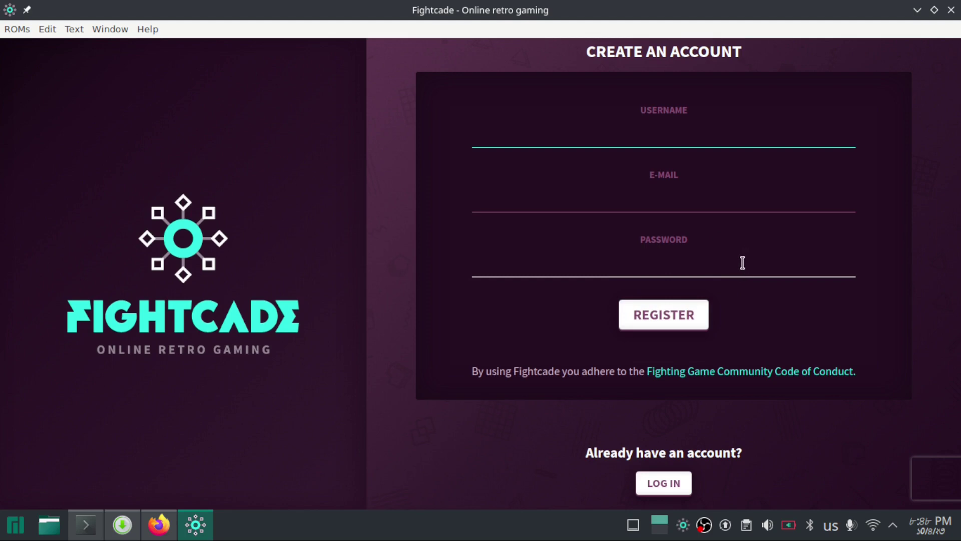
left_click(664, 483)
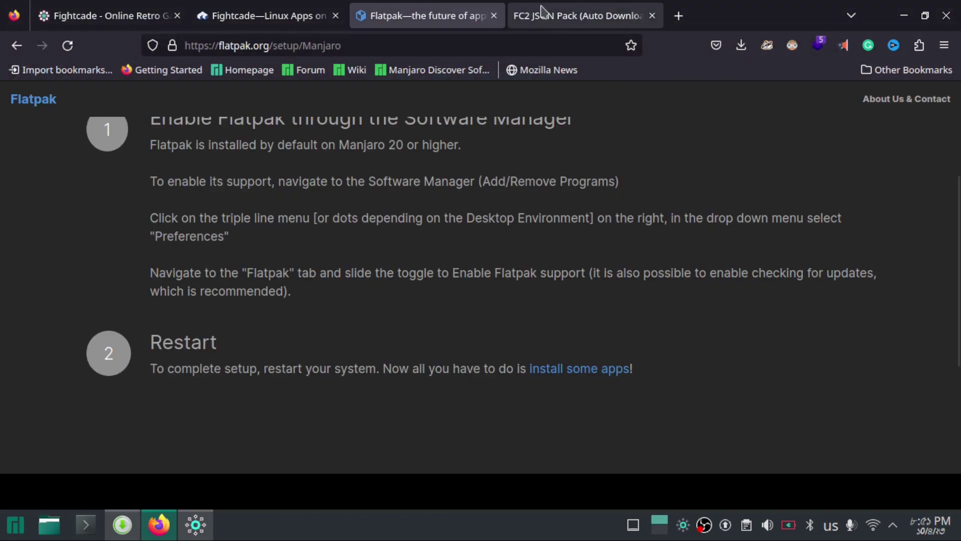
Download the fc2json.zip ROM pack from the FC2 JSON Pack page and close the software store.
left_click(543, 13)
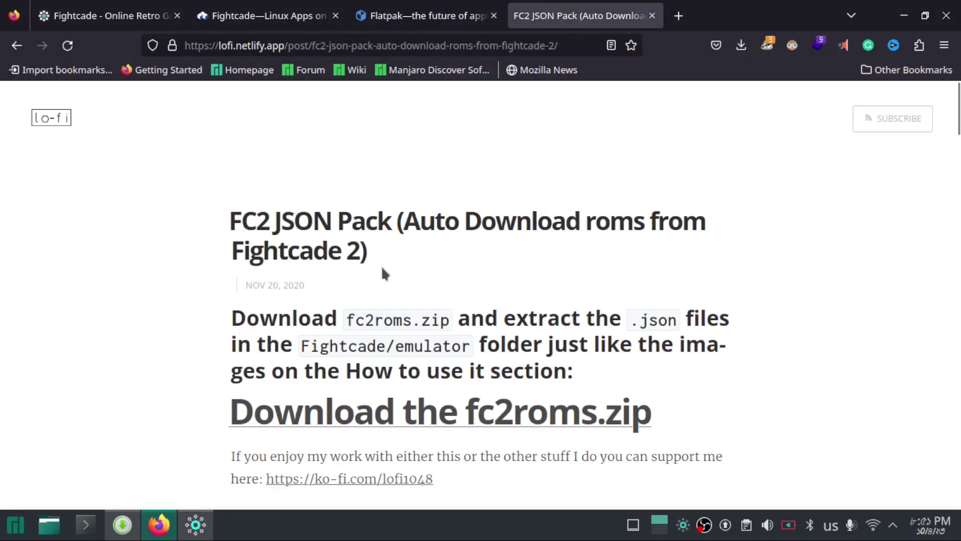
scroll(381, 270, "down", 3)
scroll(381, 268, "up", 3)
scroll(382, 270, "down", 3)
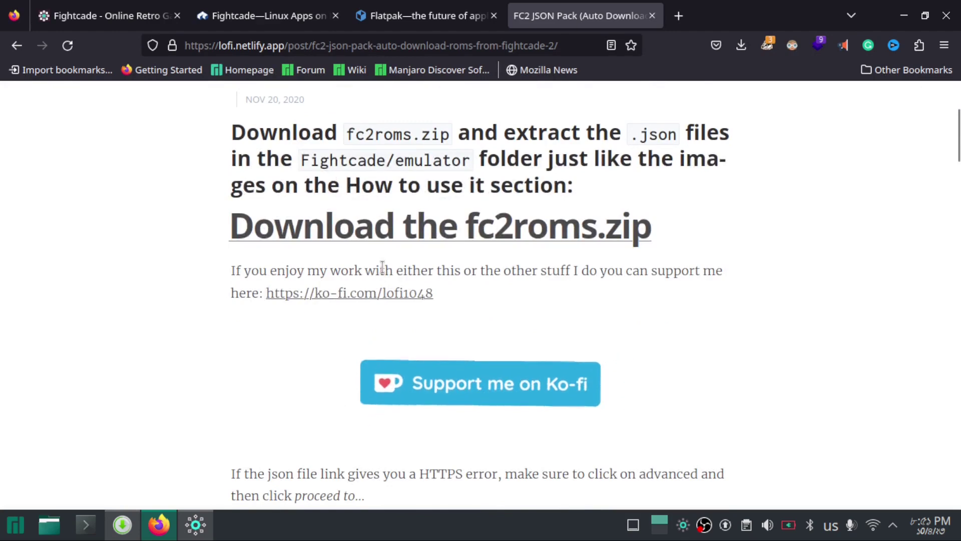
scroll(382, 267, "up", 2)
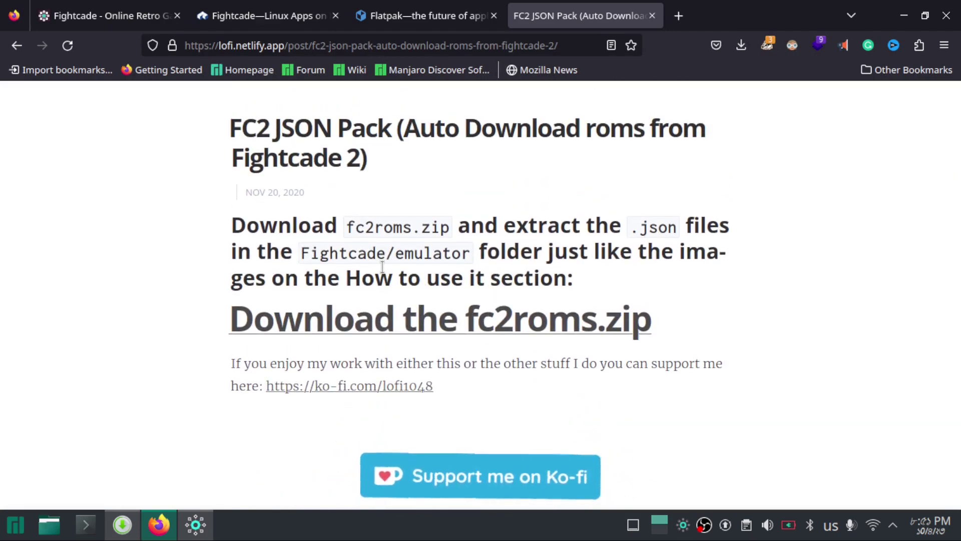
left_click(441, 337)
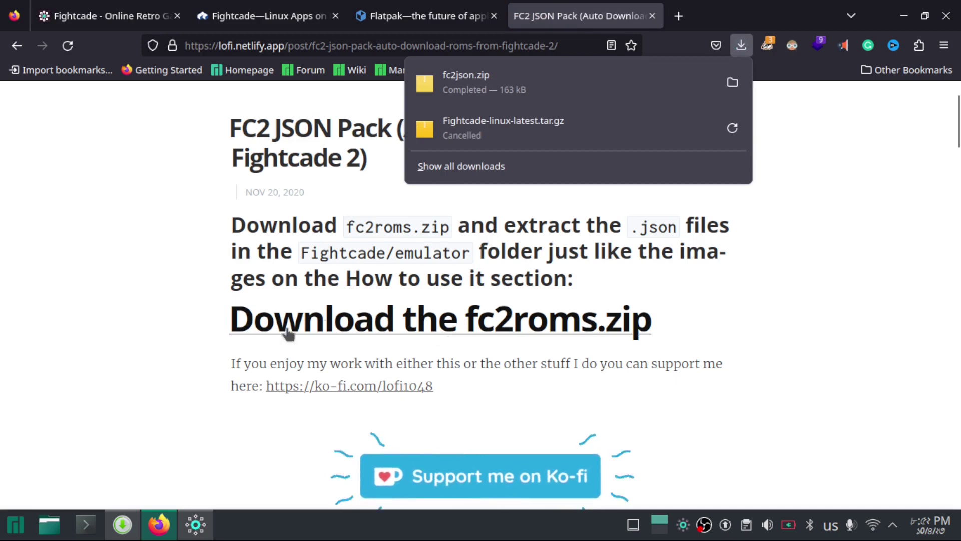
left_click(123, 524)
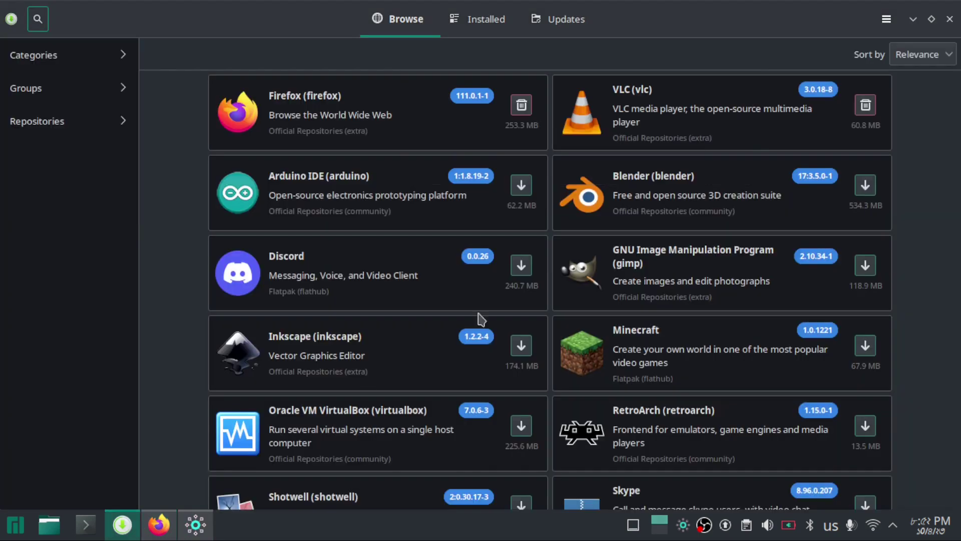
left_click(949, 20)
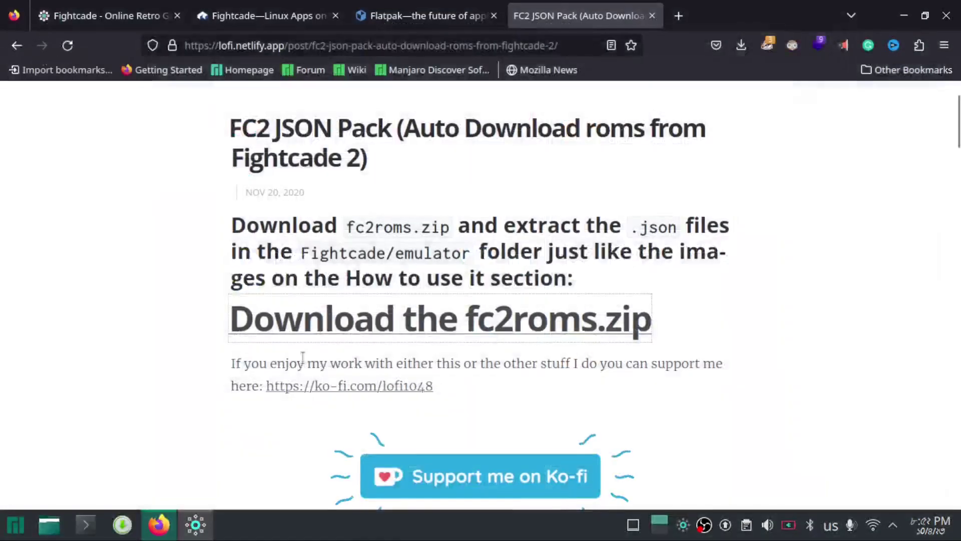
In Dolphin, show hidden files in Home and navigate to .var/app/com.fightcade.Fightcade/data.
left_click(52, 524)
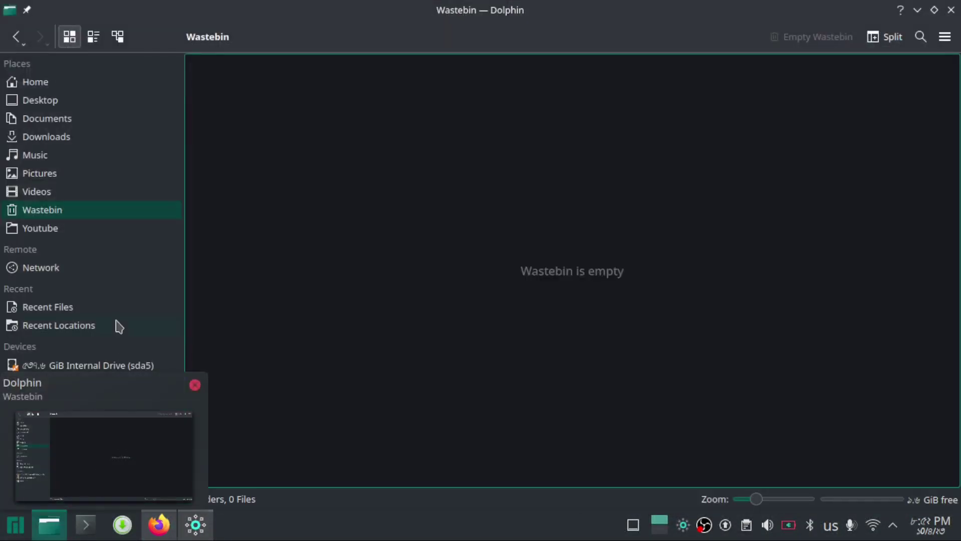
left_click(82, 85)
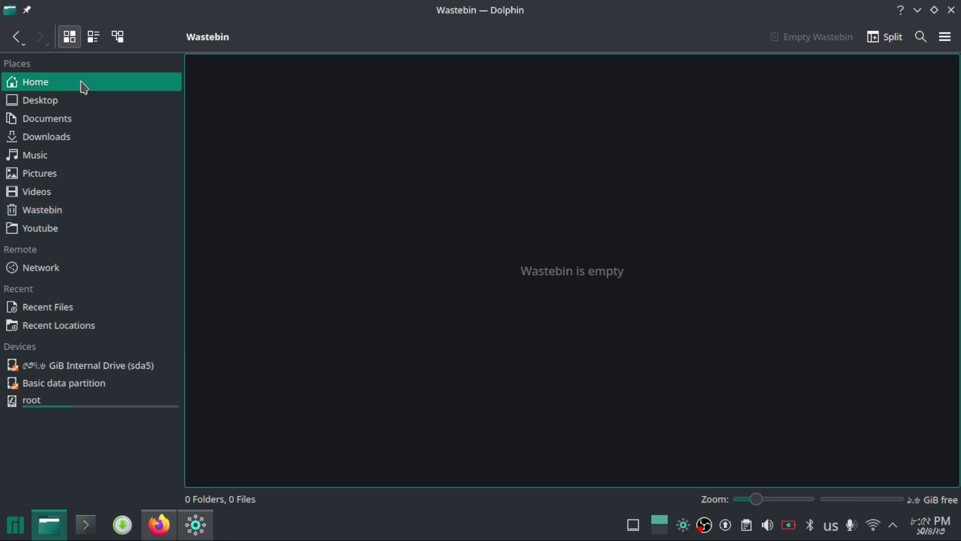
left_click(946, 37)
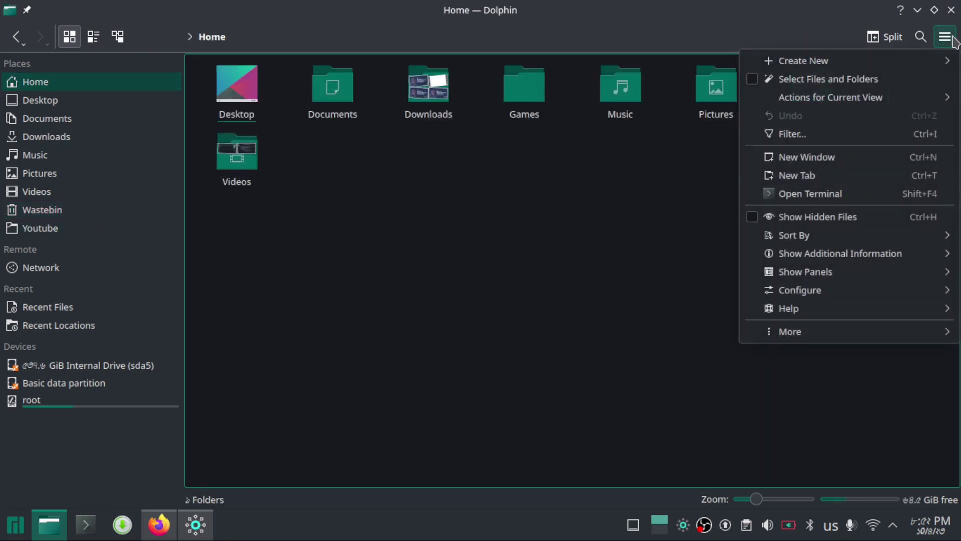
left_click(874, 228)
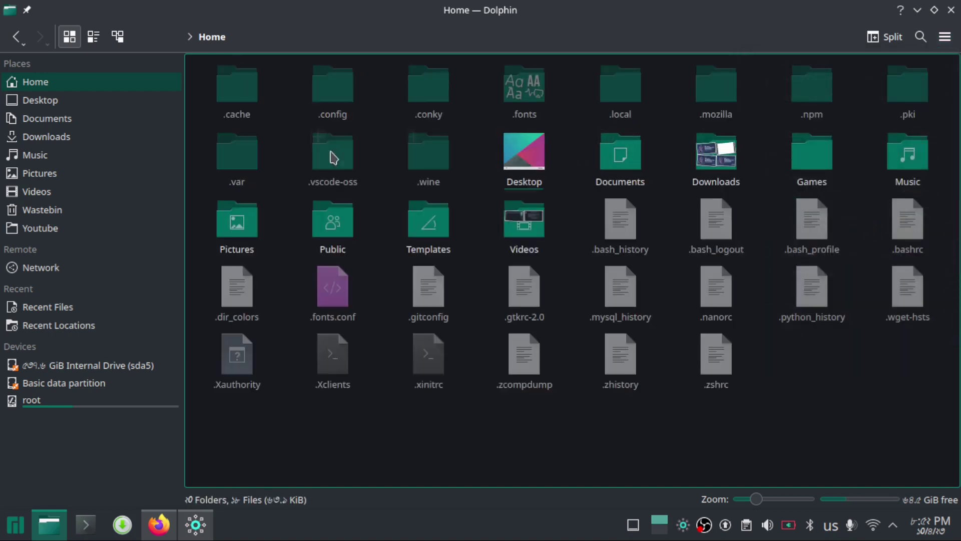
left_click(243, 160)
left_click(235, 84)
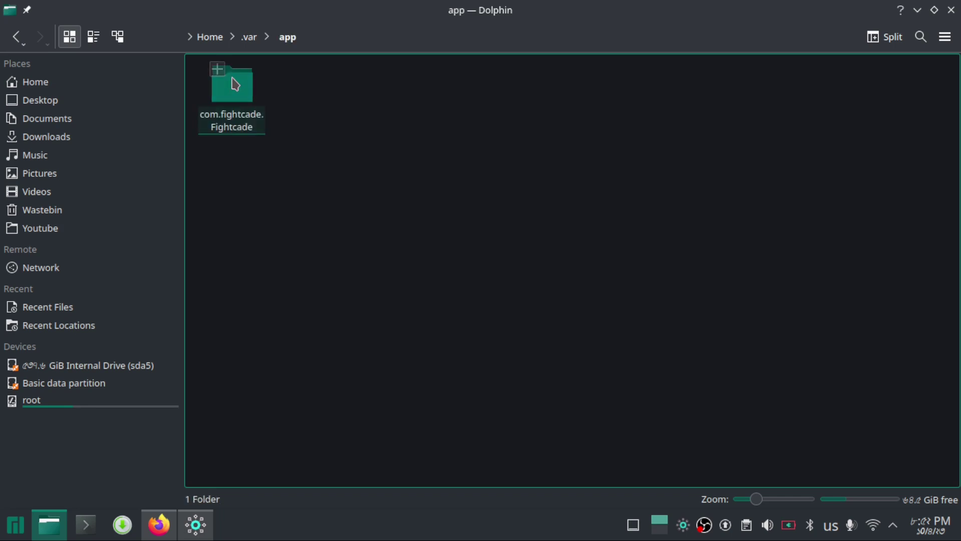
left_click(235, 84)
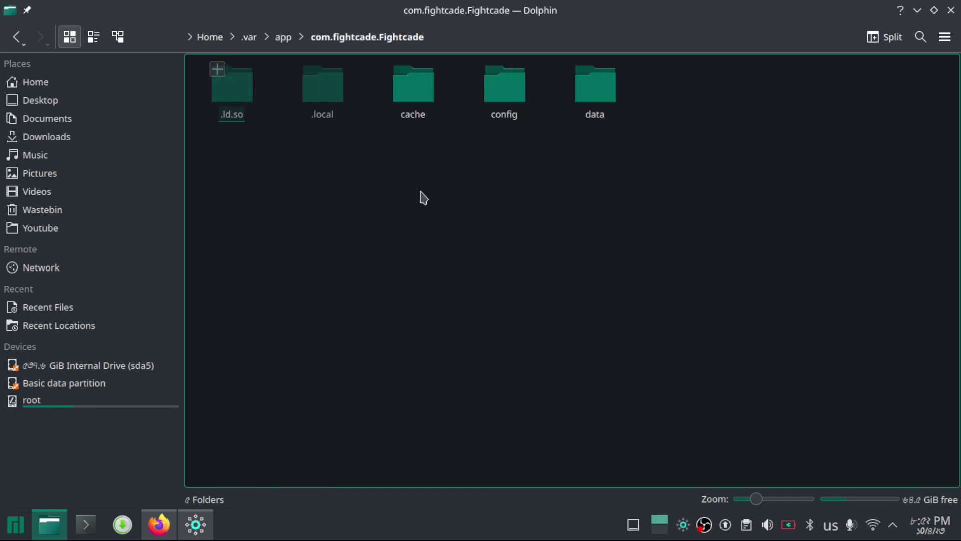
left_click(585, 85)
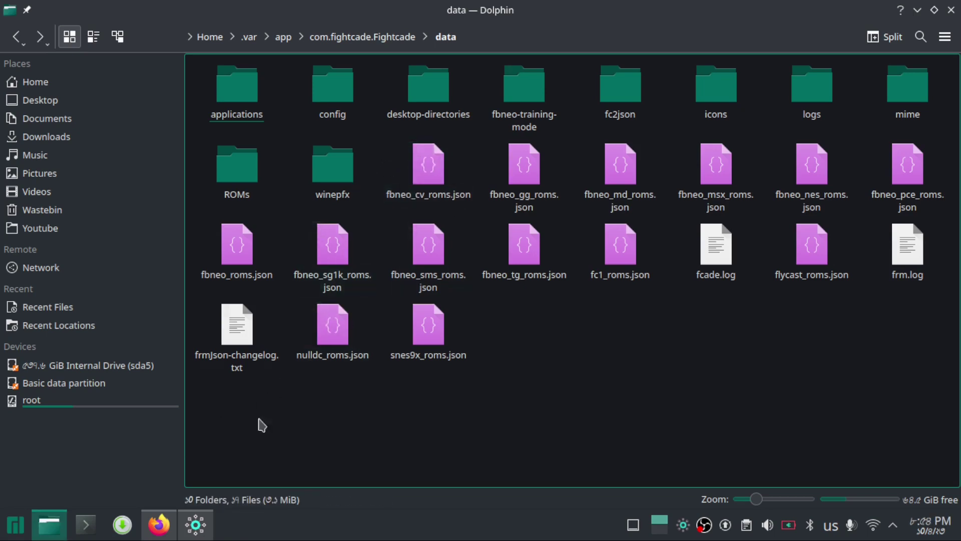
Find and join the Street Fighter III 3rd Strike room, then open its lobby chat.
left_click(202, 532)
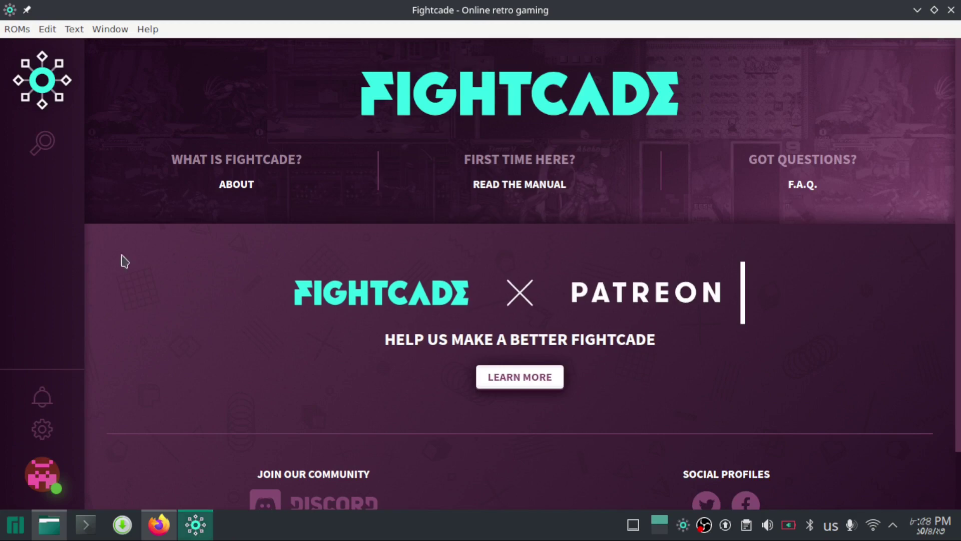
left_click(52, 148)
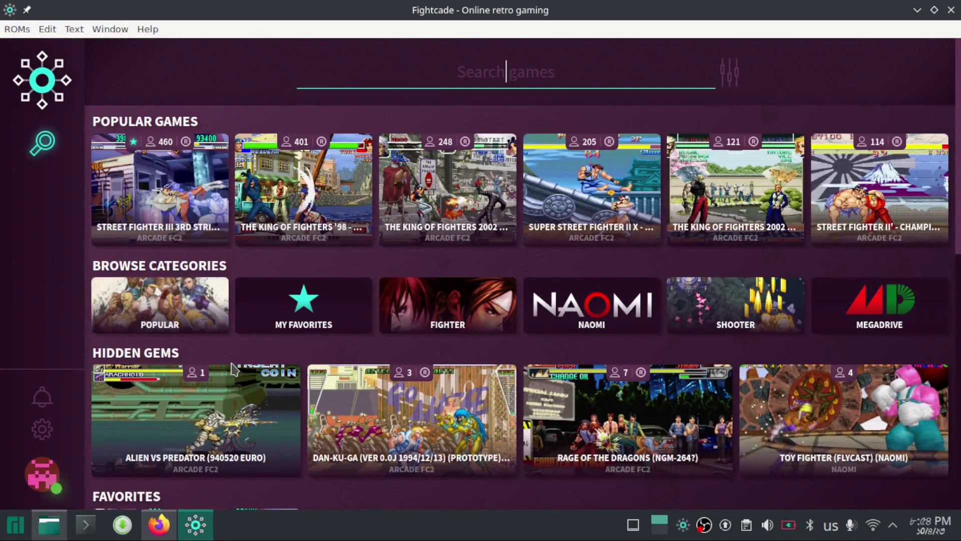
mouse_move(174, 205)
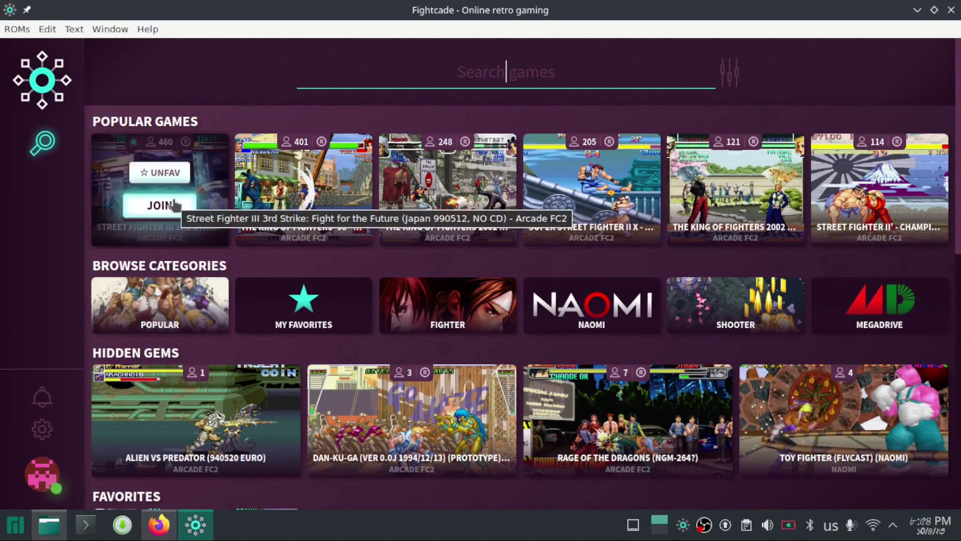
left_click(174, 204)
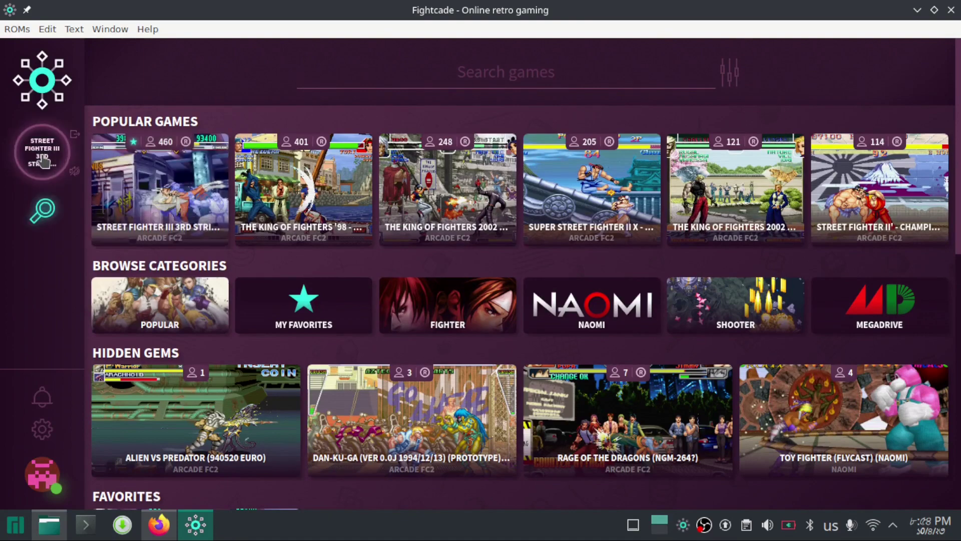
left_click(43, 159)
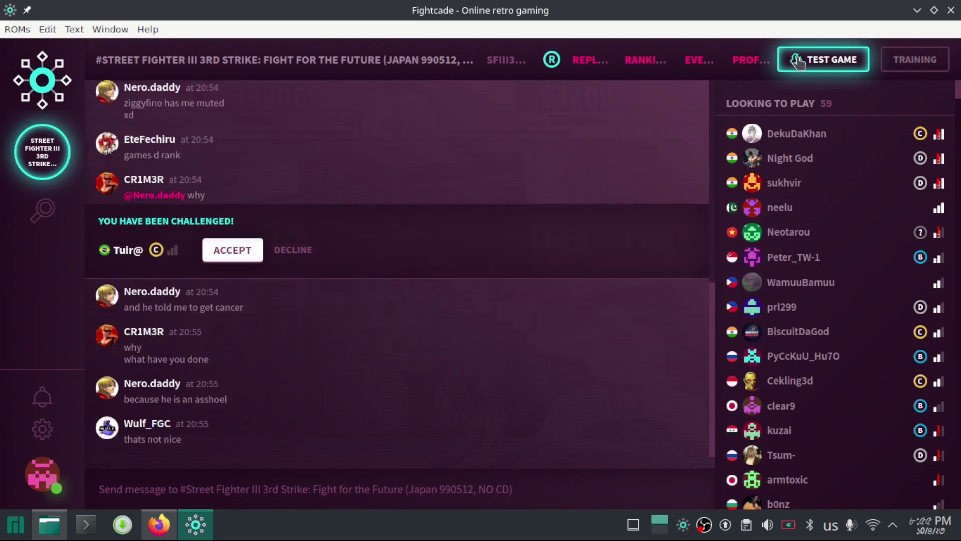
Run a 3rd Strike test game, pick Ken and confirm Super Art I to start the match.
left_click(798, 62)
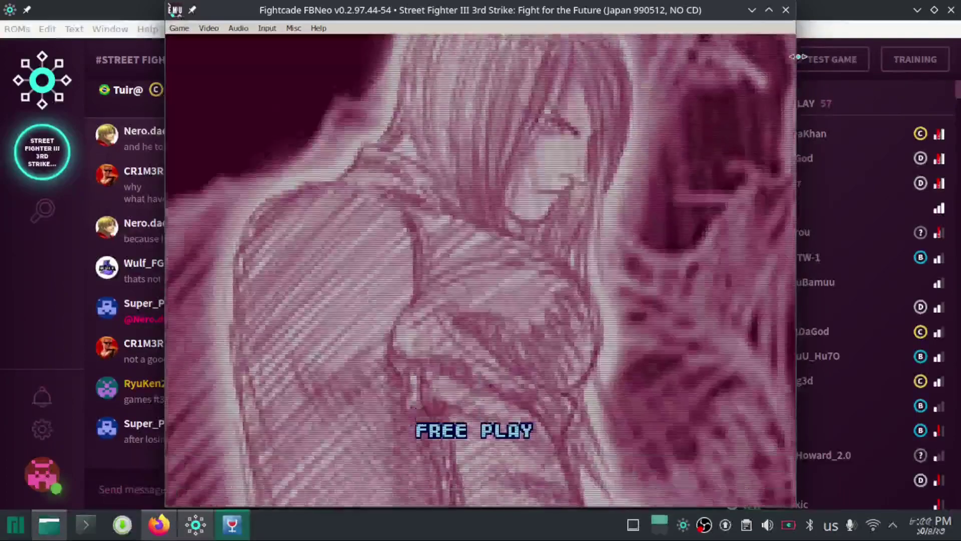
key("1")
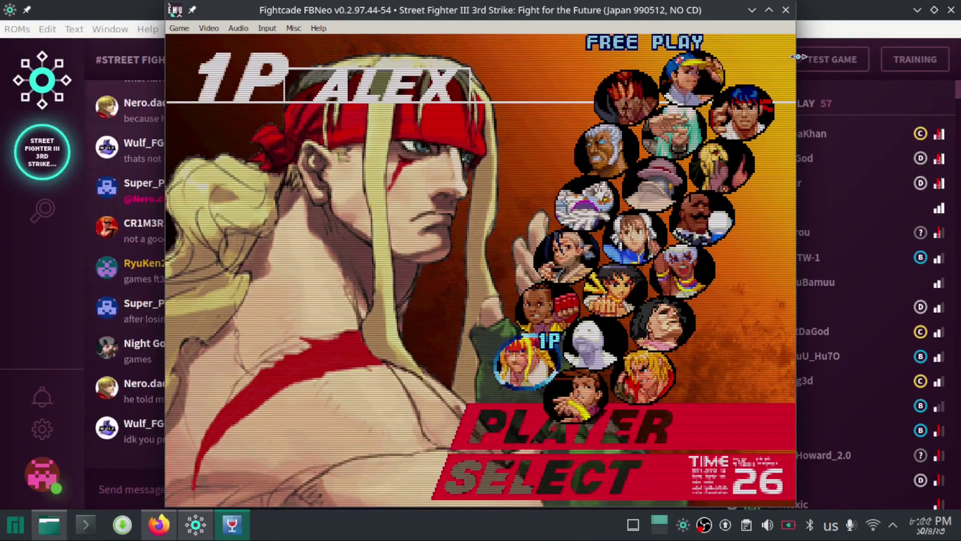
key("Left")
key("Right")
key("Down")
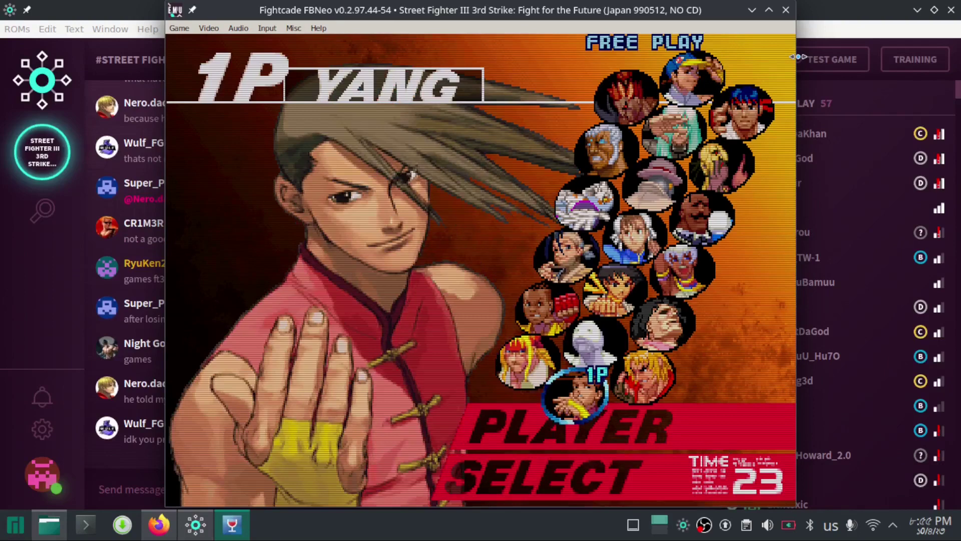
key("Right")
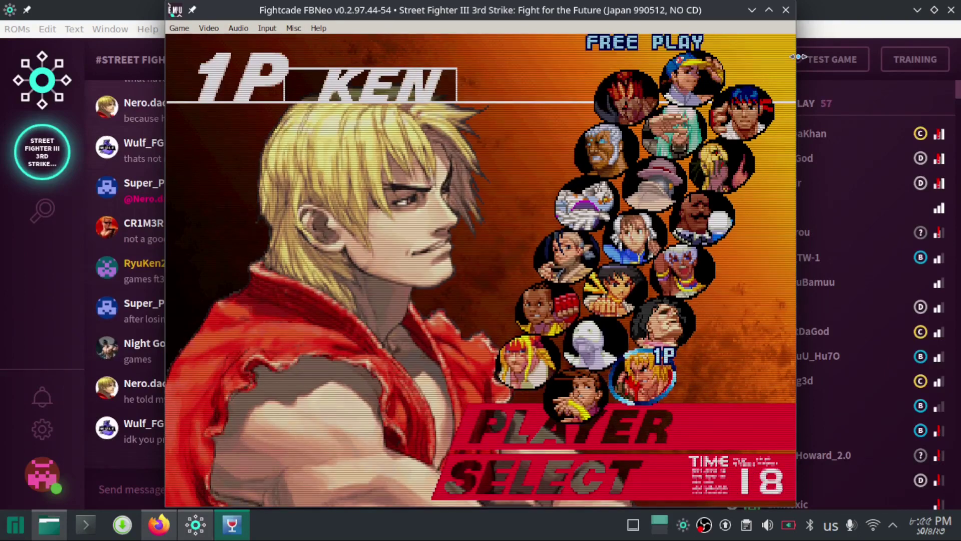
key("a")
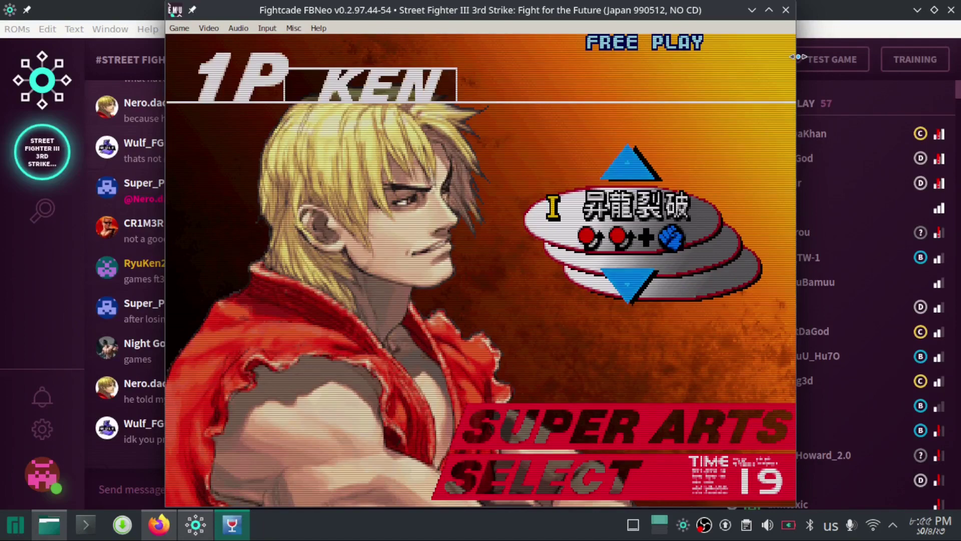
key("a")
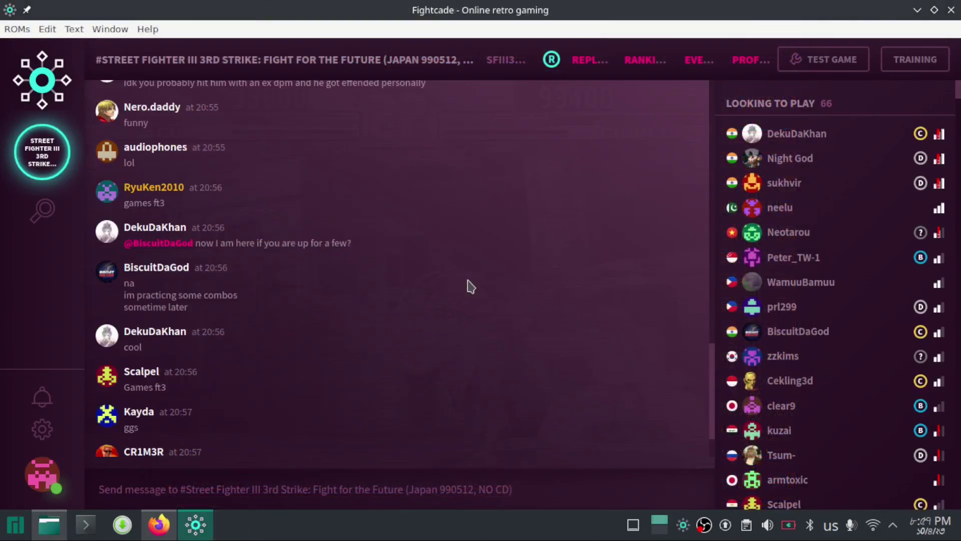
Challenge the top Looking to Play player to show the FT2, FT3, FT5, FT10, FT20 and Unranked options.
scroll(468, 286, "up", 10)
scroll(468, 286, "down", 3)
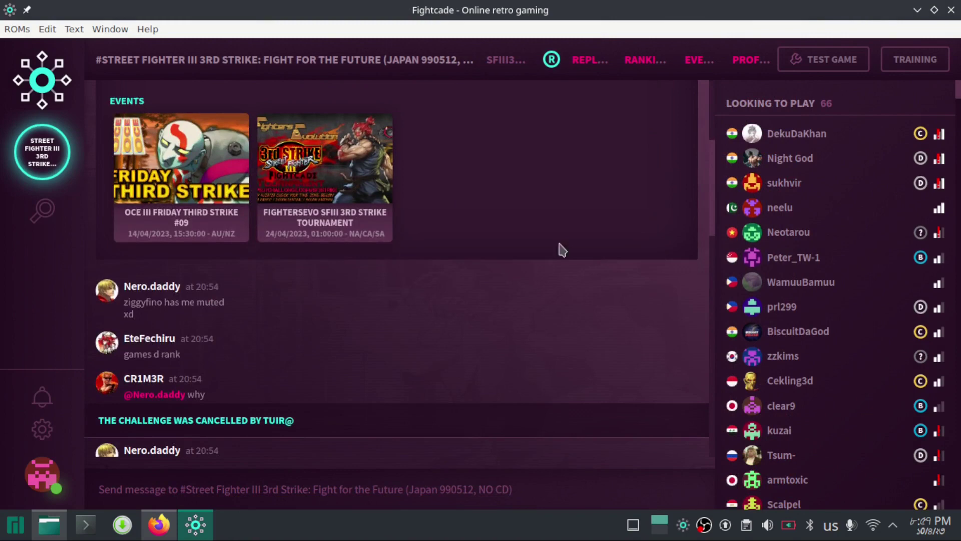
left_click(792, 136)
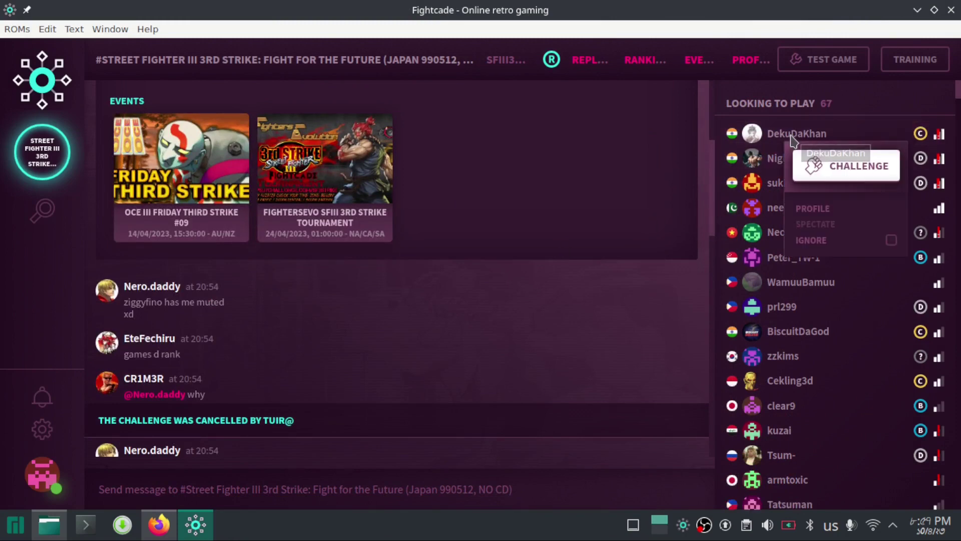
left_click(825, 171)
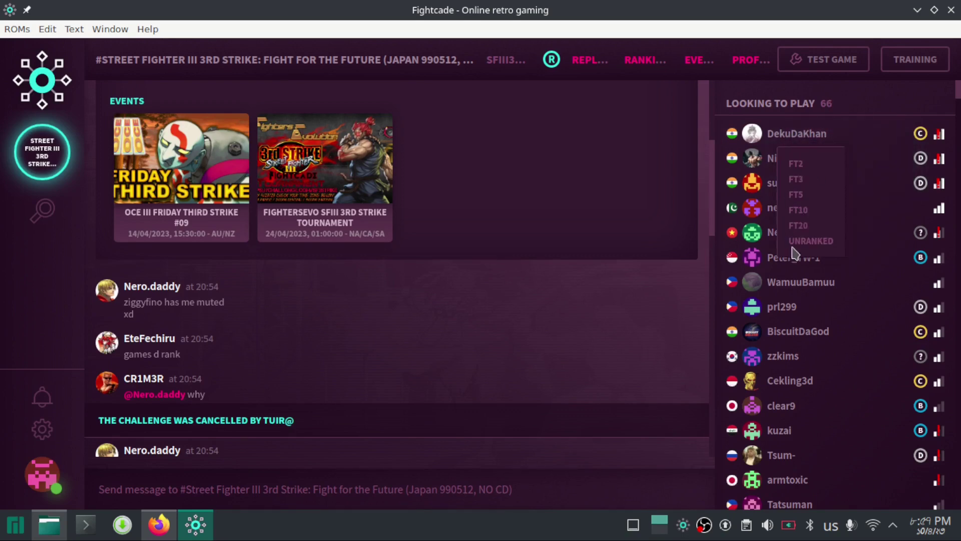